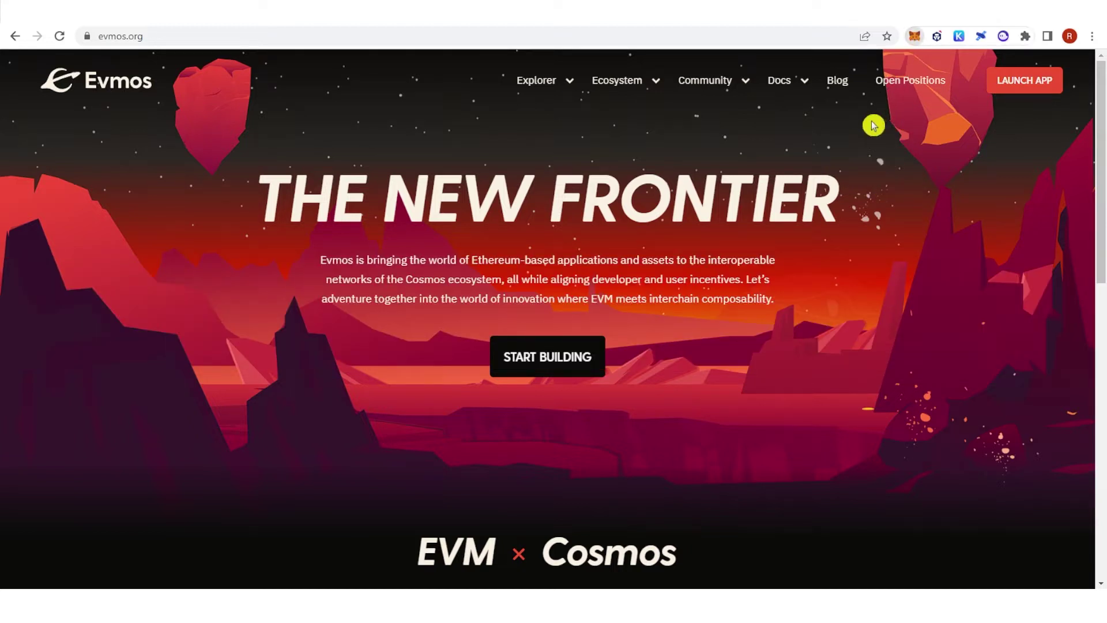
From MetaMask's network dropdown, start adding a new network
click(822, 78)
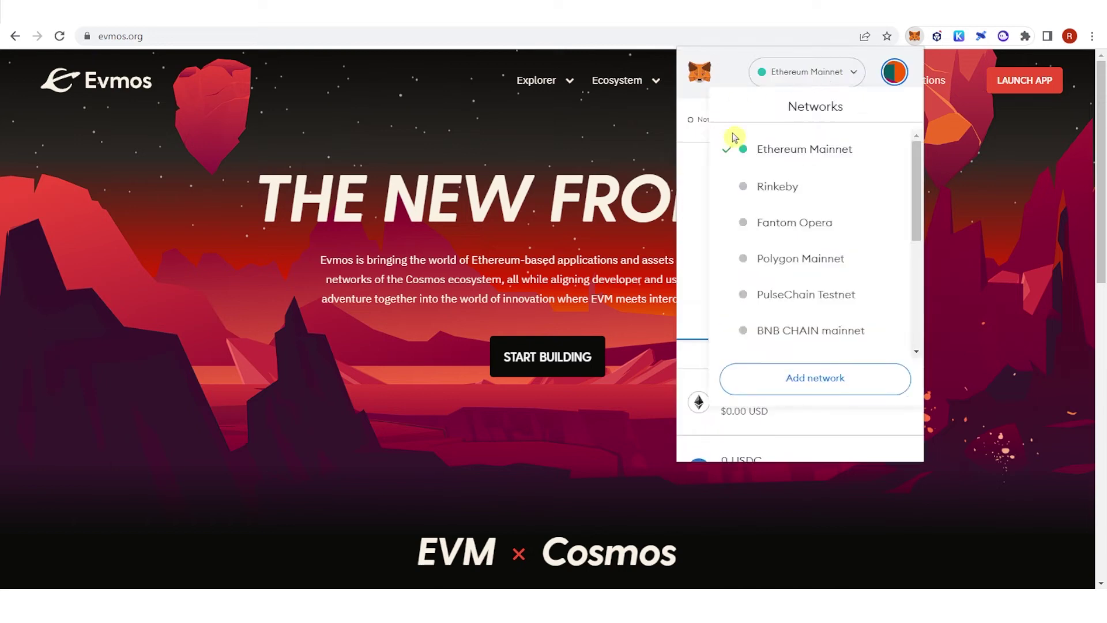
click(819, 381)
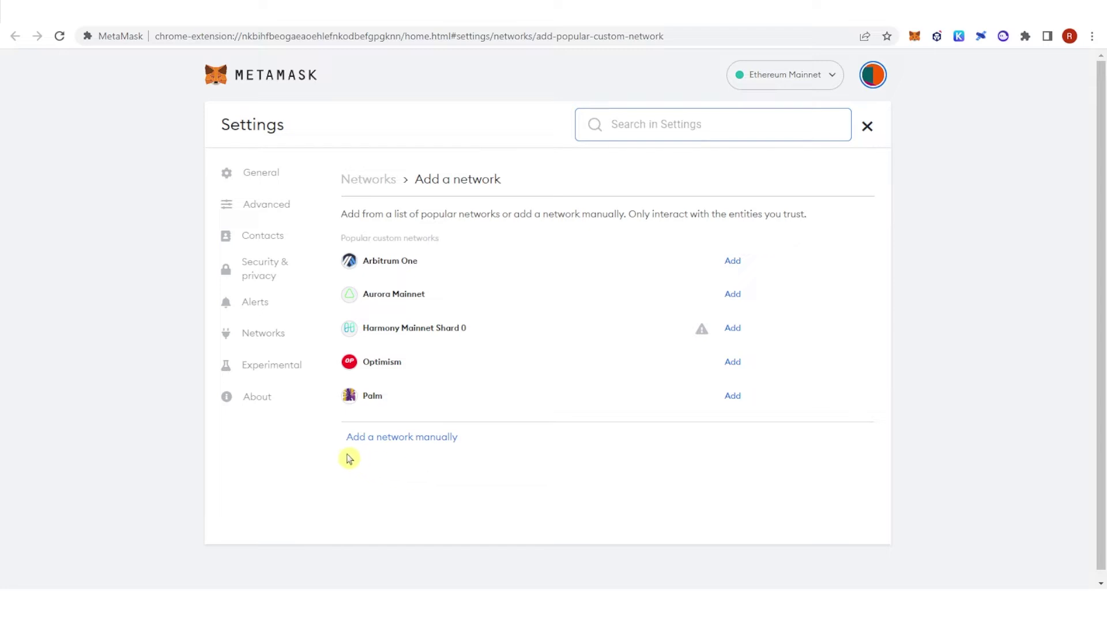
Choose to add a network manually and scroll through the blank network form
click(402, 441)
scroll(456, 342, down, 1)
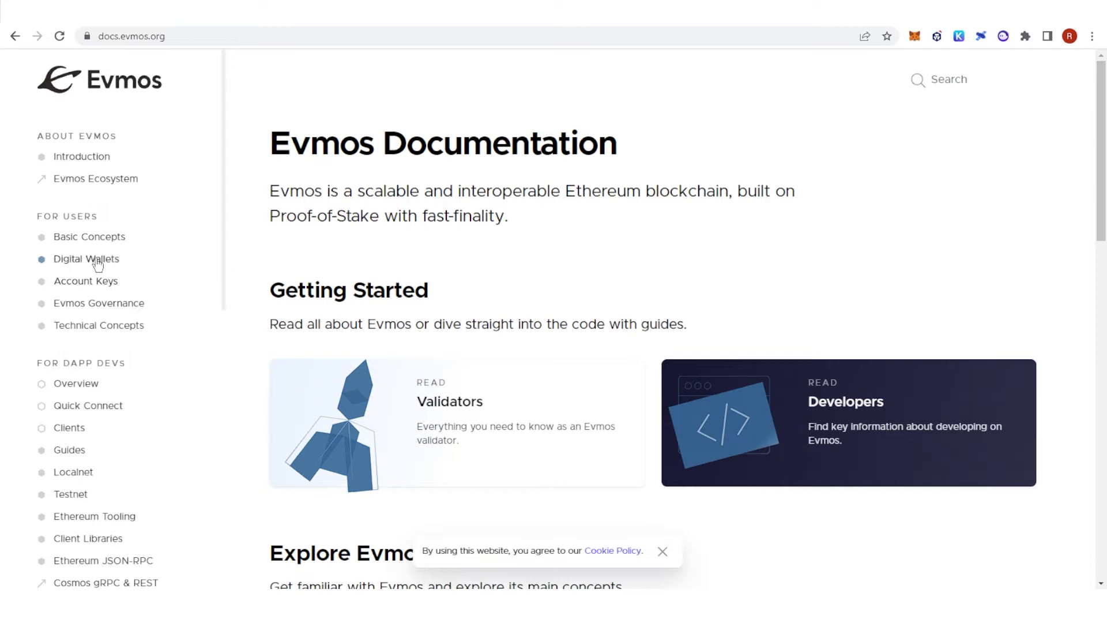
Open the Evmos Docs MetaMask guide under Digital Wallets and scroll to the Mainnet values
click(96, 259)
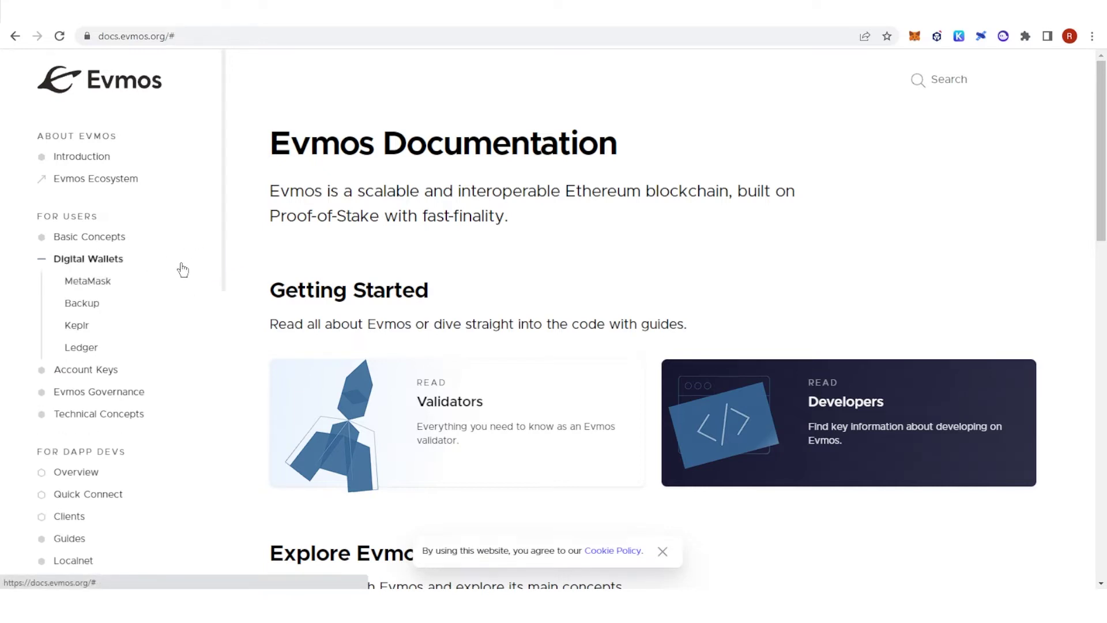
click(89, 281)
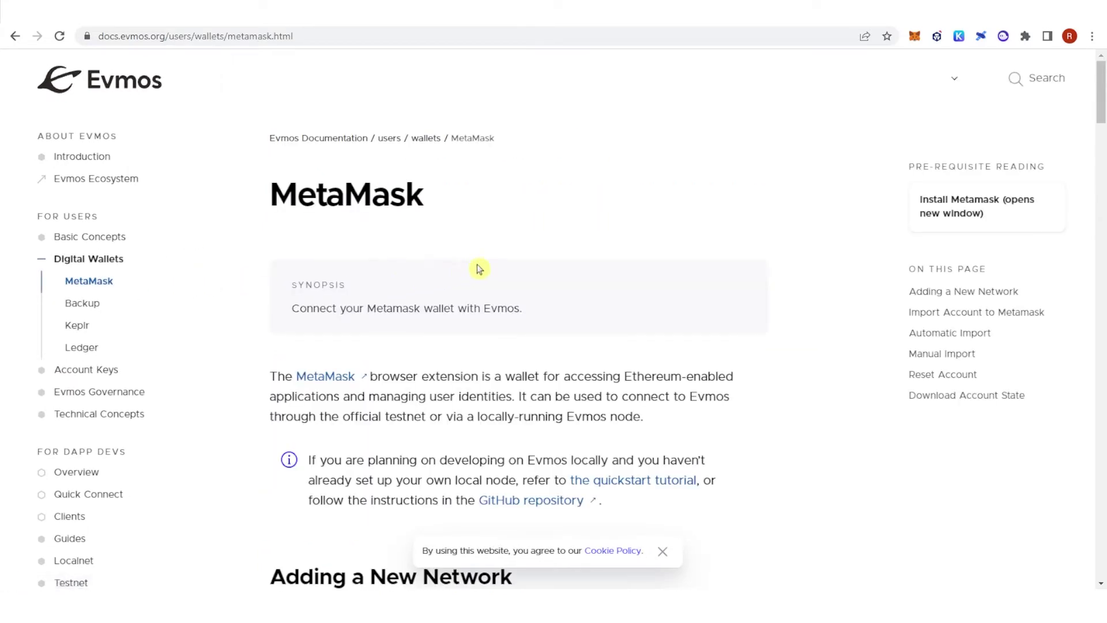
scroll(536, 263, down, 5)
scroll(538, 257, down, 6)
scroll(538, 256, down, 5)
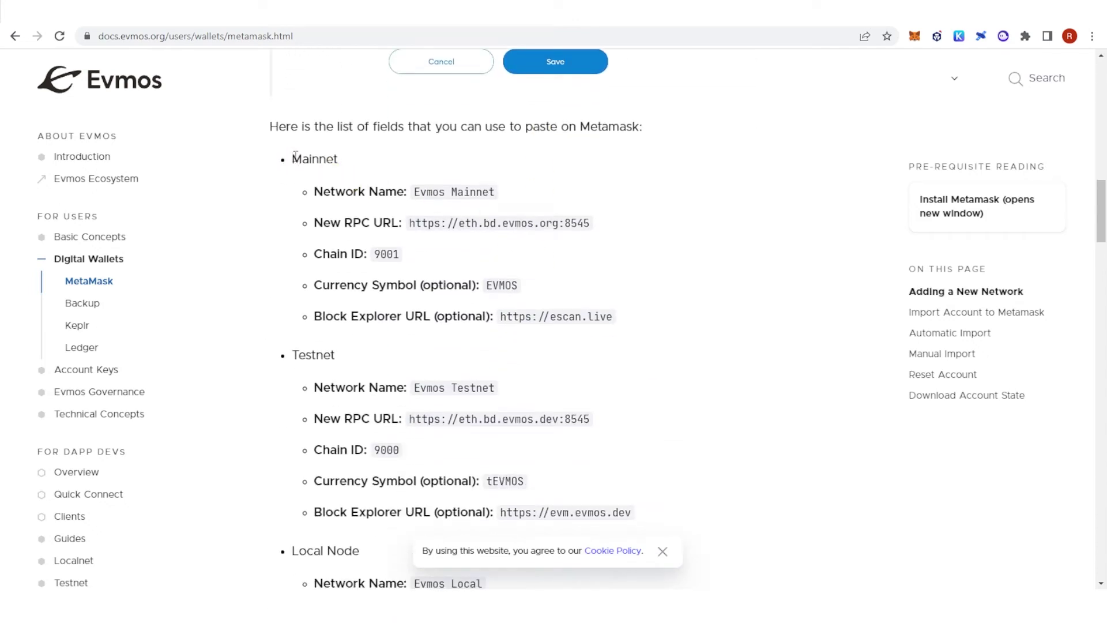
Select the network name 'Evmos Mainnet' from the Mainnet values
drag(293, 158, 369, 160)
click(398, 163)
drag(415, 190, 604, 316)
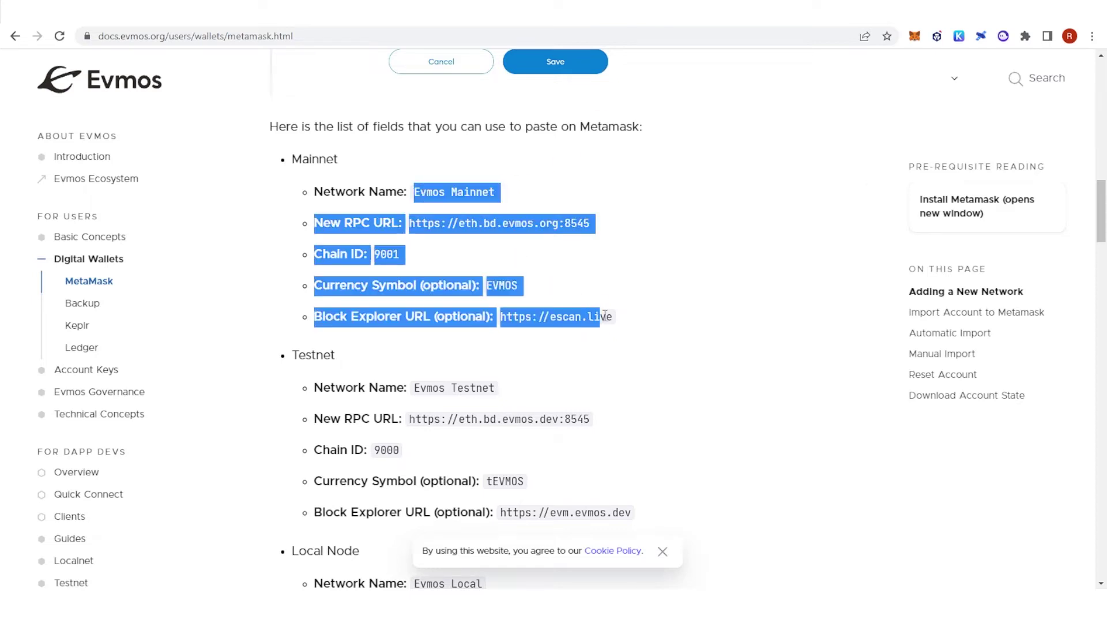
click(434, 191)
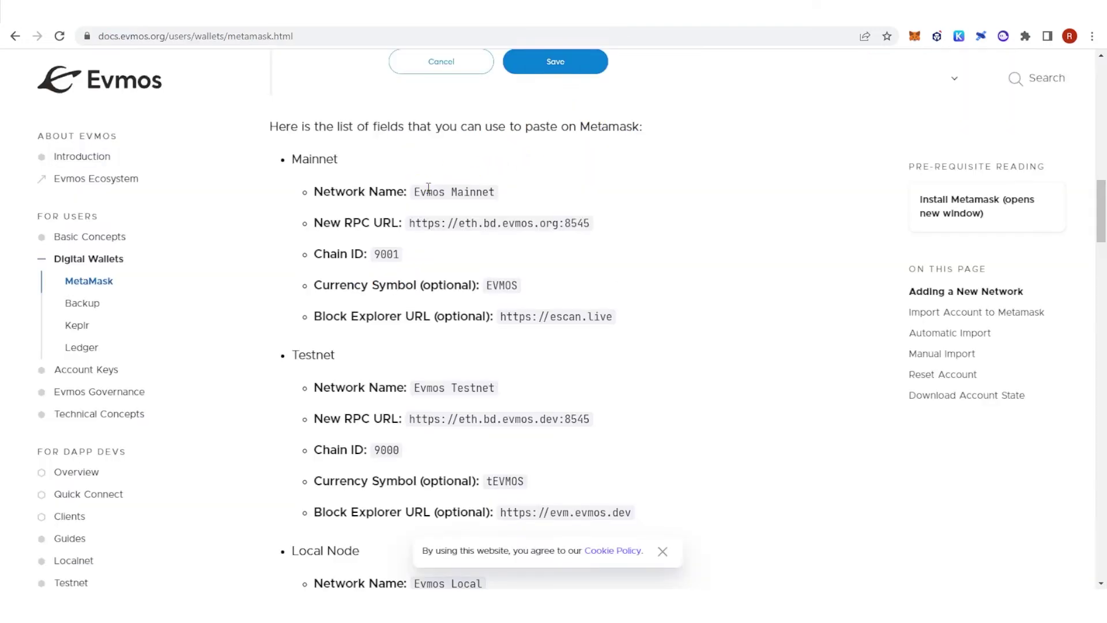
drag(416, 194, 512, 197)
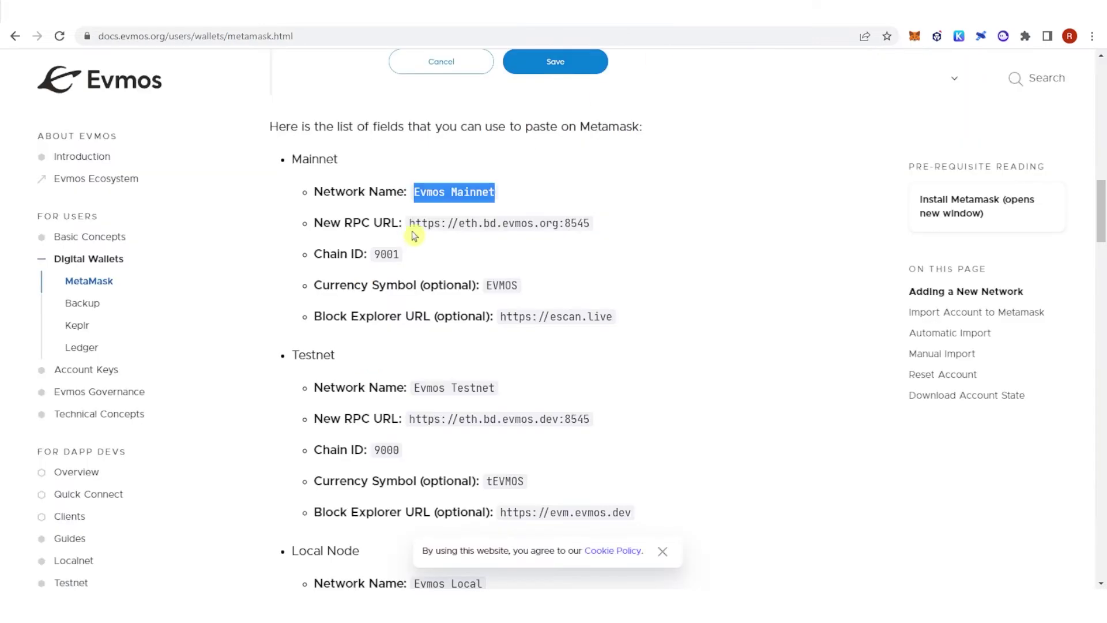
Copy the Evmos Mainnet RPC URL from the docs into the network form
drag(409, 223, 600, 221)
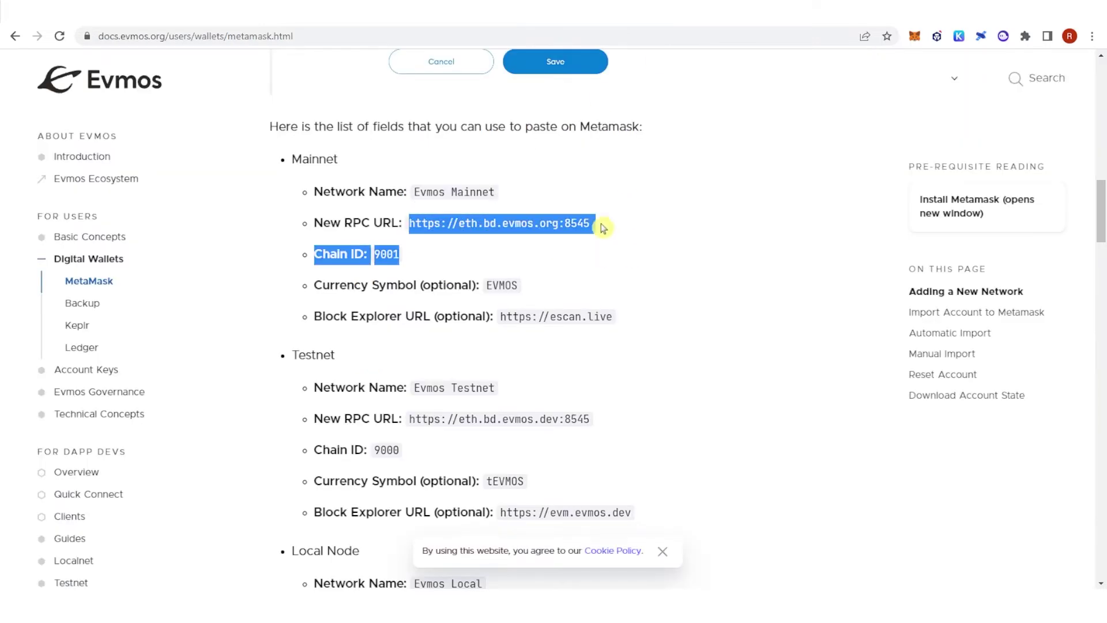
click(610, 222)
drag(410, 222, 617, 222)
click(458, 286)
text(https://eth.bd.evmos.org:8545)
Fill in chain ID 9001 and currency symbol EVMOS from the docs
drag(376, 255, 399, 255)
key(ctrl+c)
click(482, 340)
key(ctrl+v)
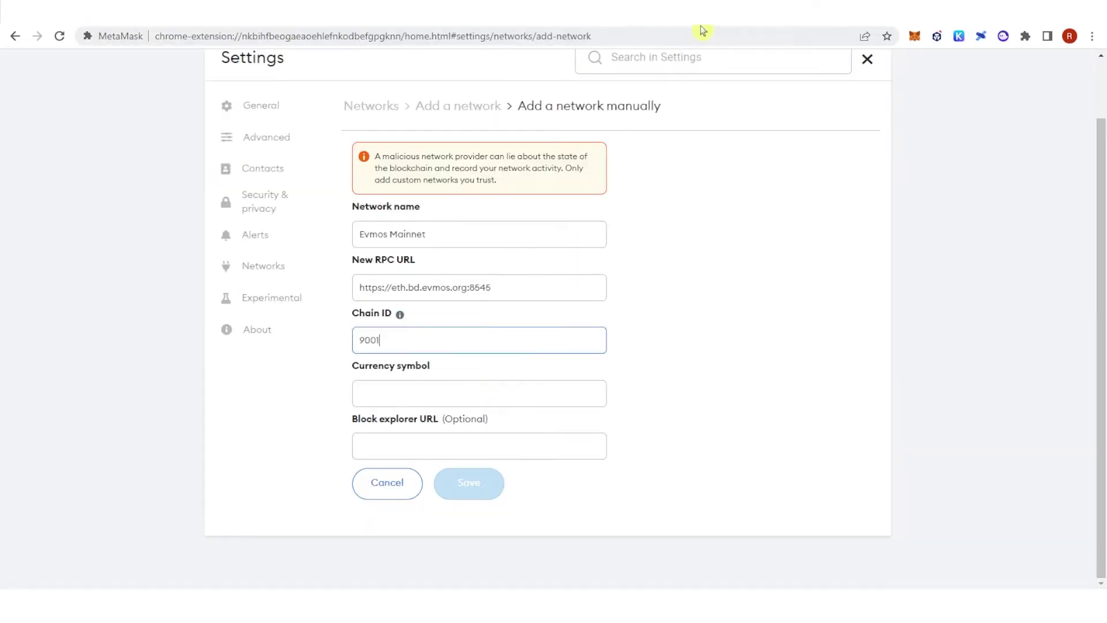
drag(488, 287, 557, 286)
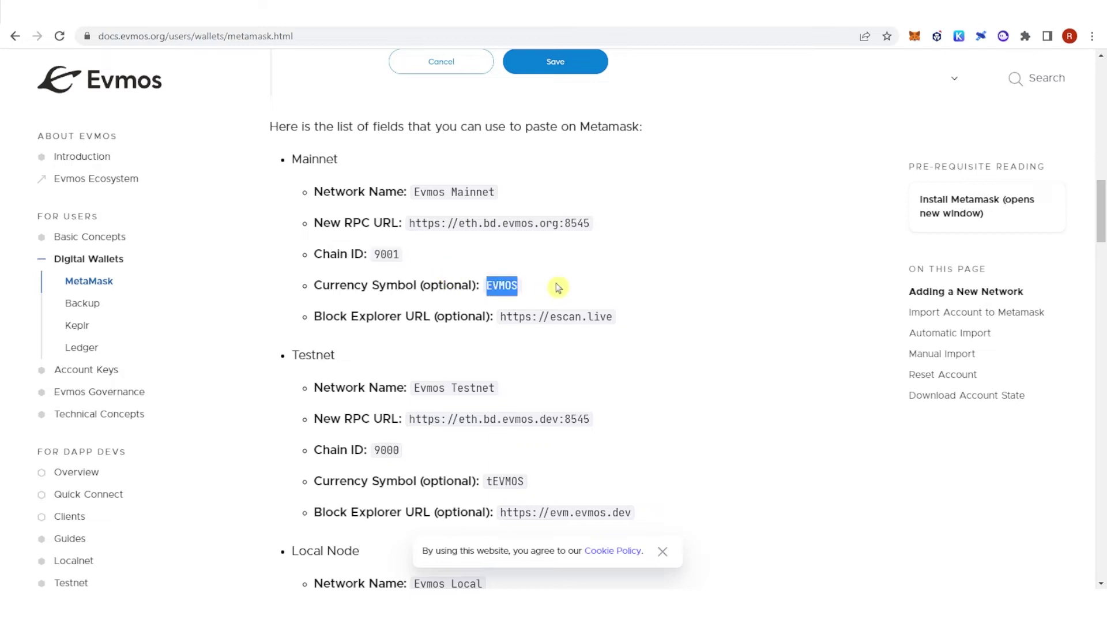
click(442, 390)
key(ctrl+v)
click(716, 348)
drag(501, 312, 634, 314)
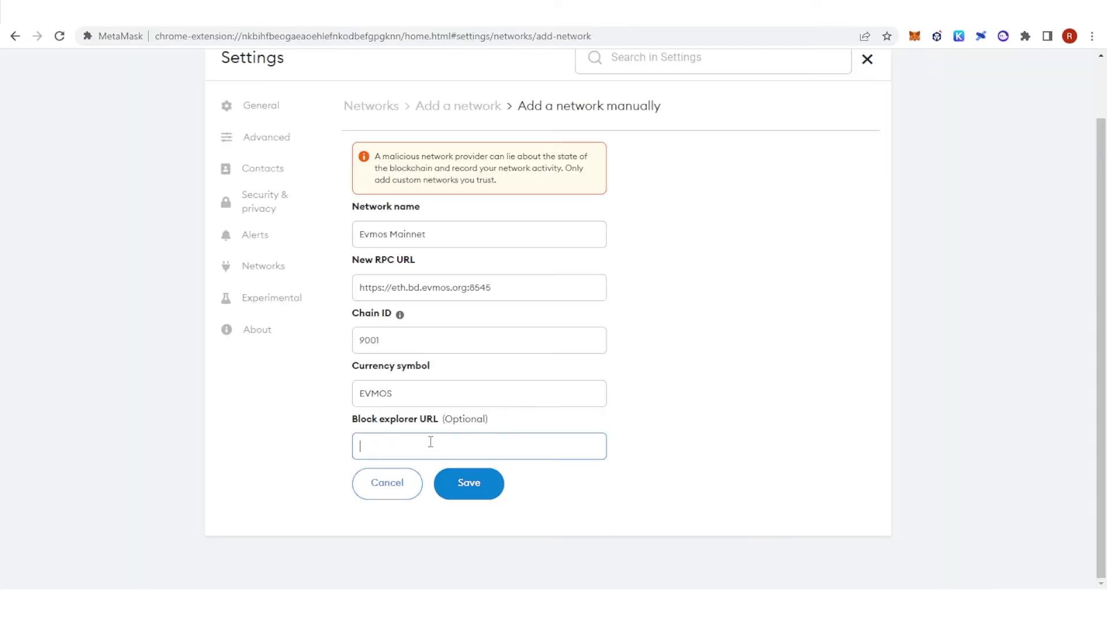
key(ctrl+v)
click(316, 474)
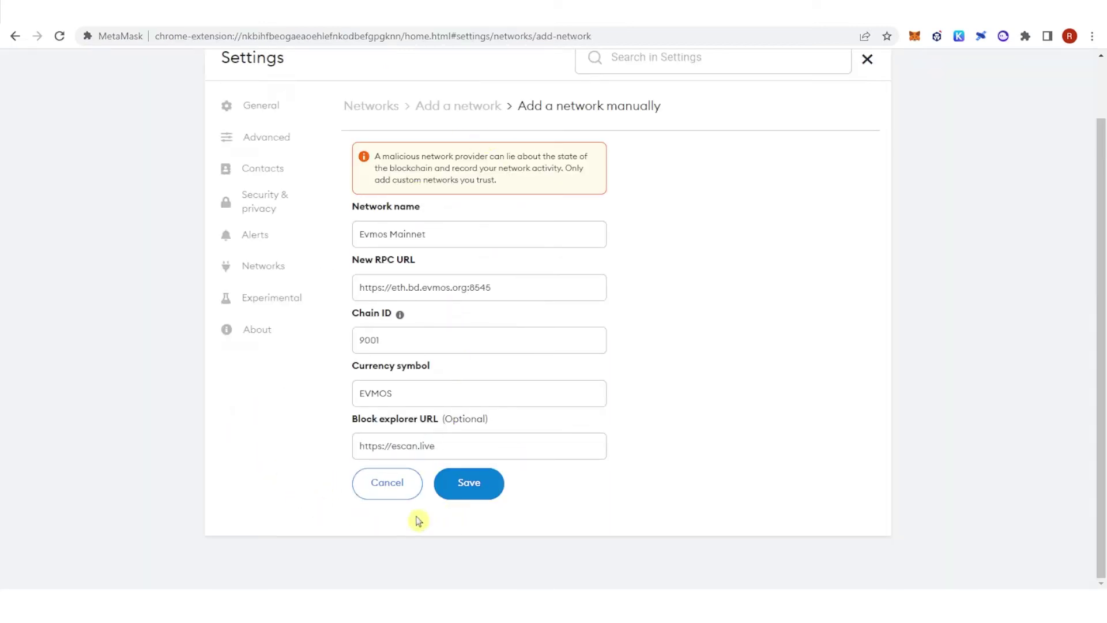
click(470, 483)
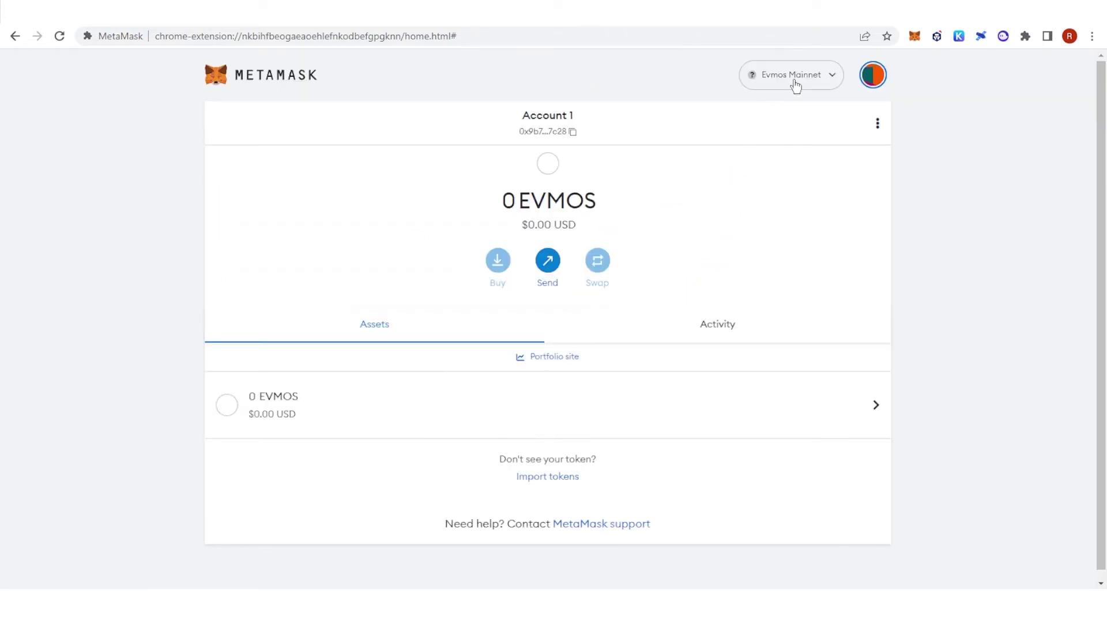
Confirm Evmos Mainnet is listed in the wallet's networks, staying on it
click(778, 87)
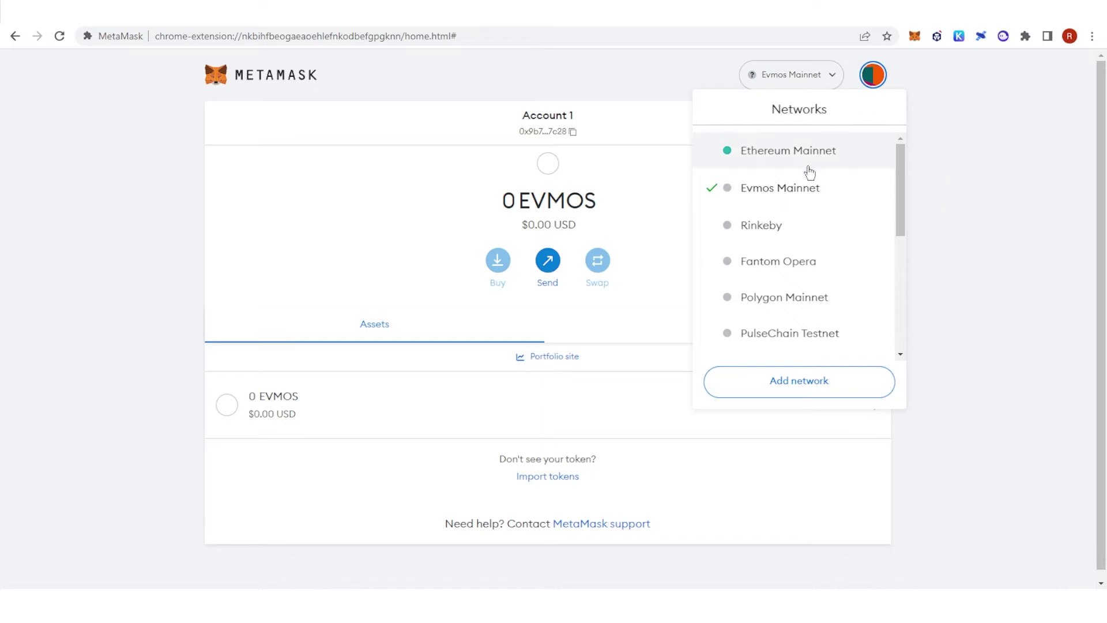
click(742, 117)
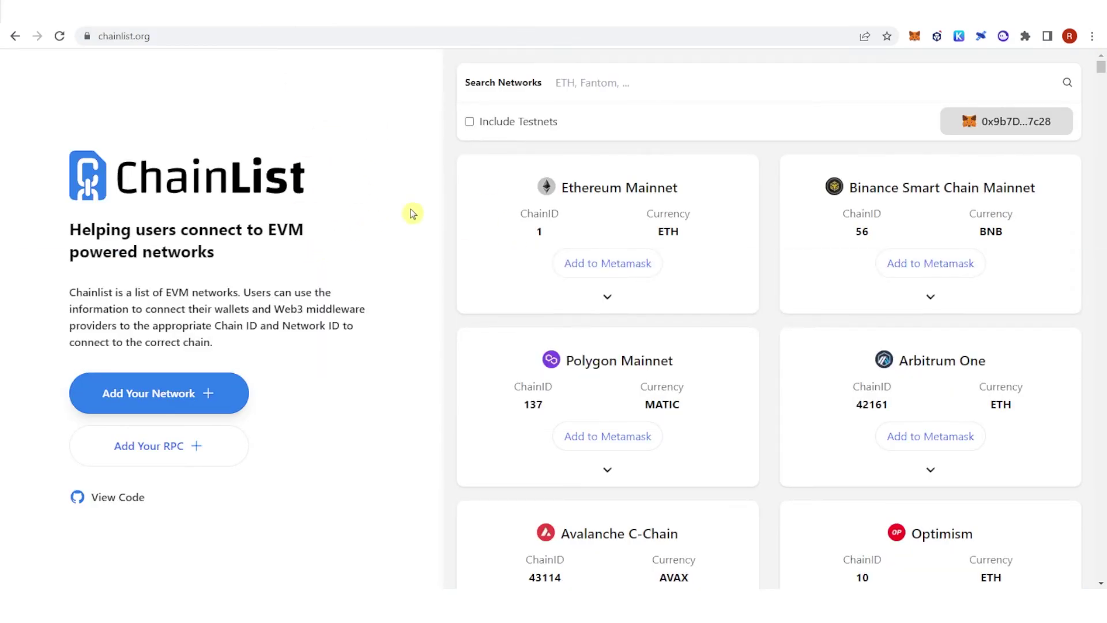
Search Chainlist for 'evmos', add it to MetaMask, and check the wallet's network
click(604, 84)
text(evm)
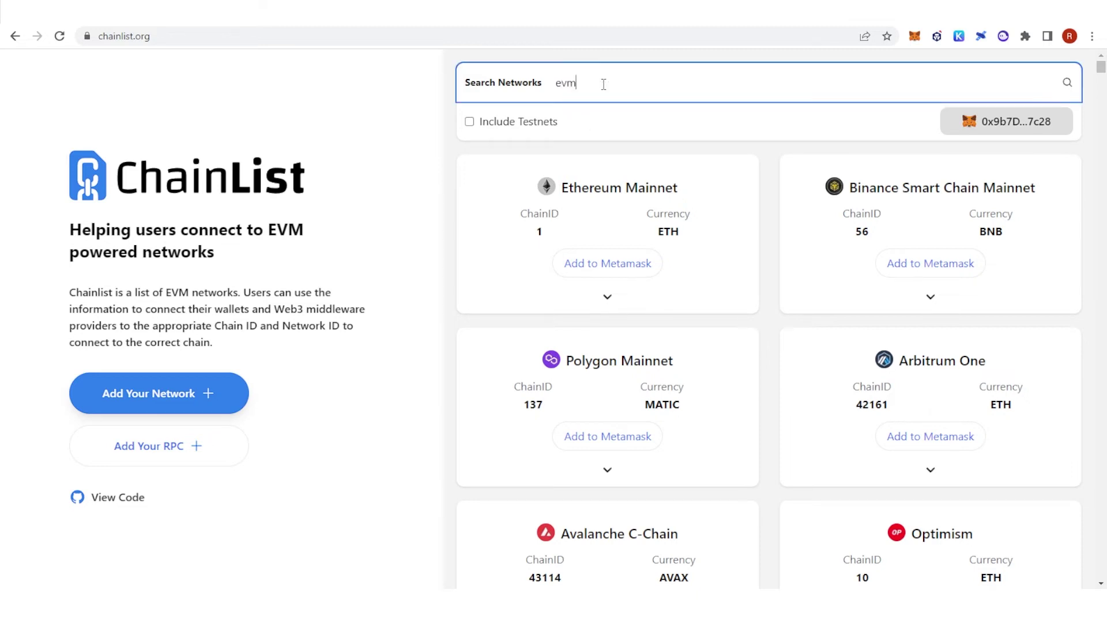
text(o)
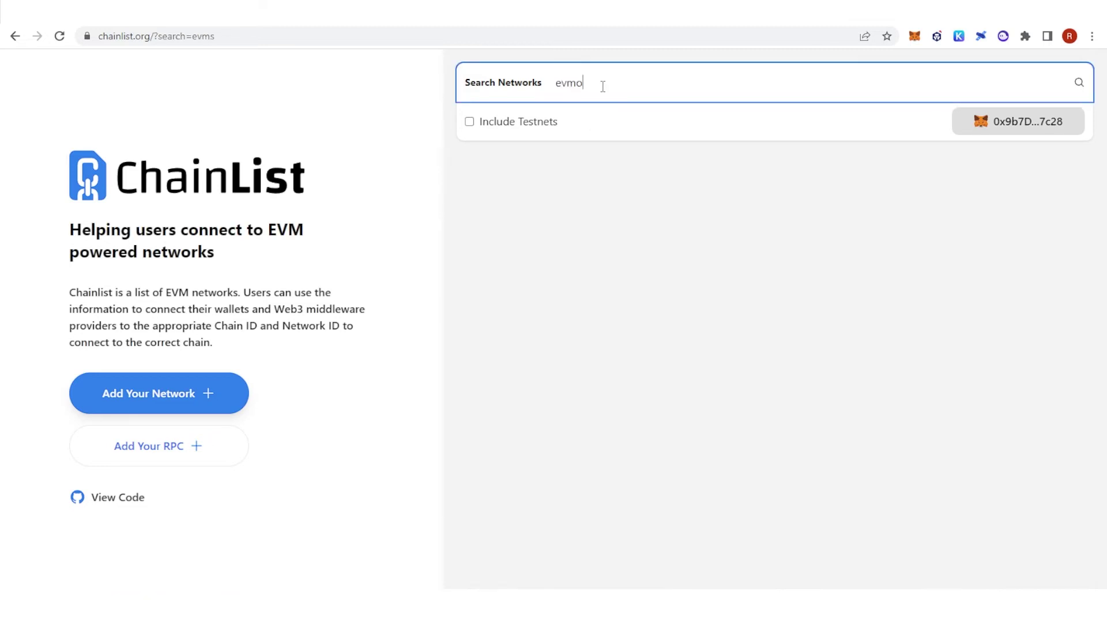
text(s)
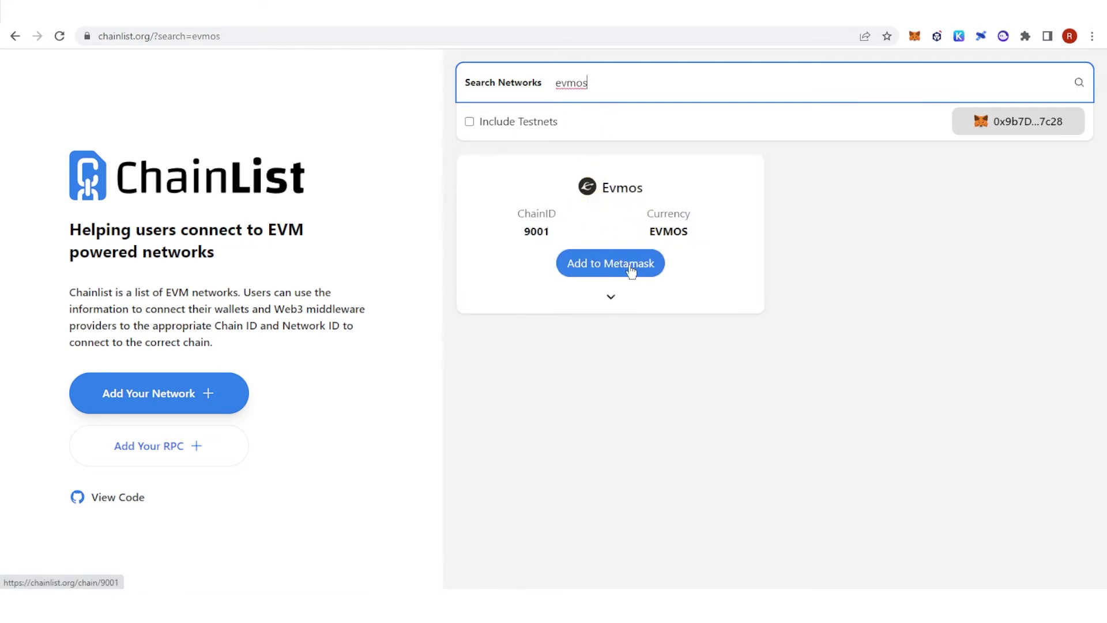
click(718, 315)
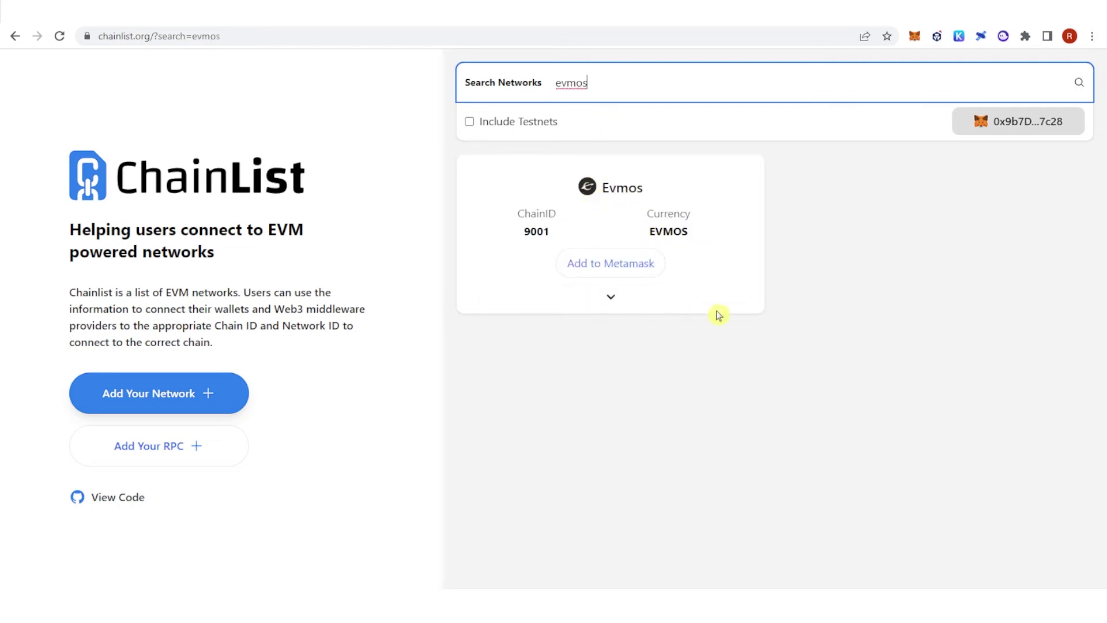
click(915, 36)
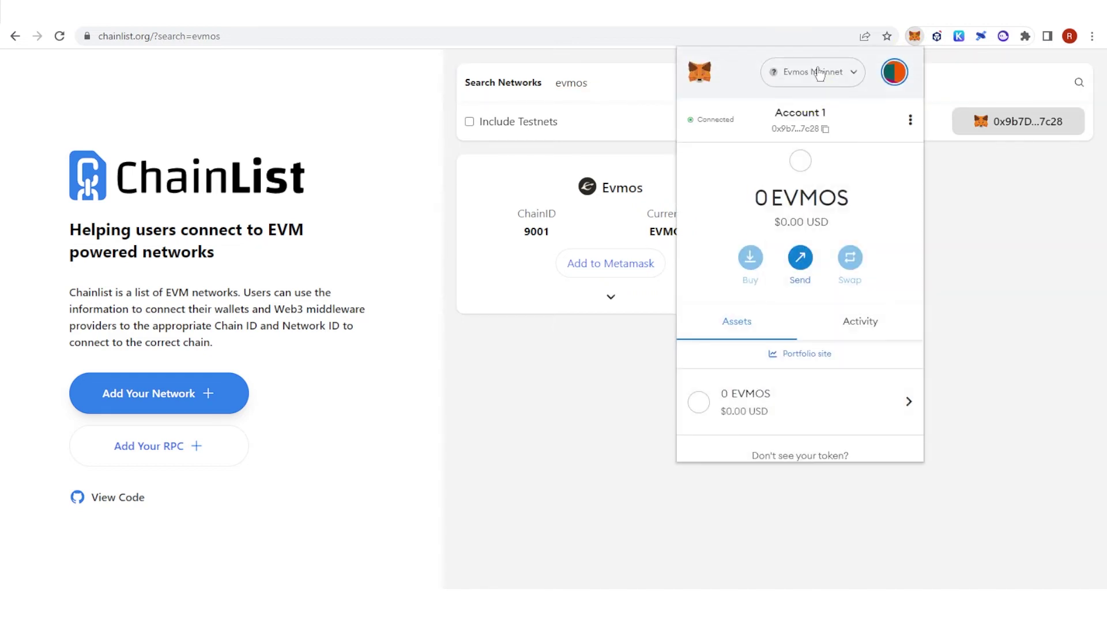
click(737, 109)
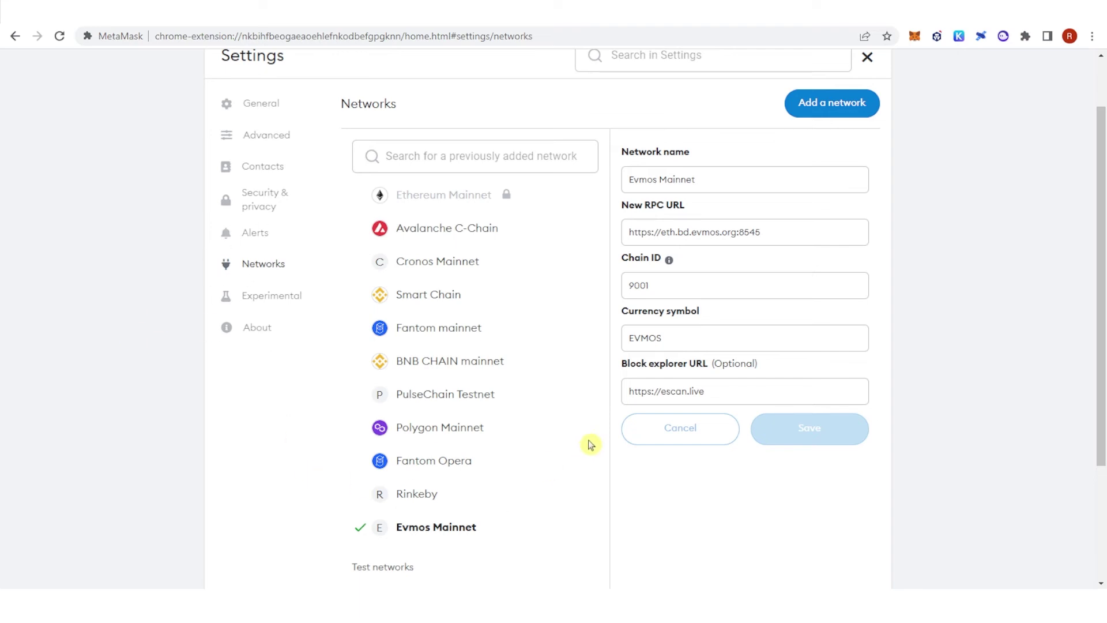
Switch the wallet to Ethereum Mainnet
scroll(829, 96, up, 1)
click(813, 84)
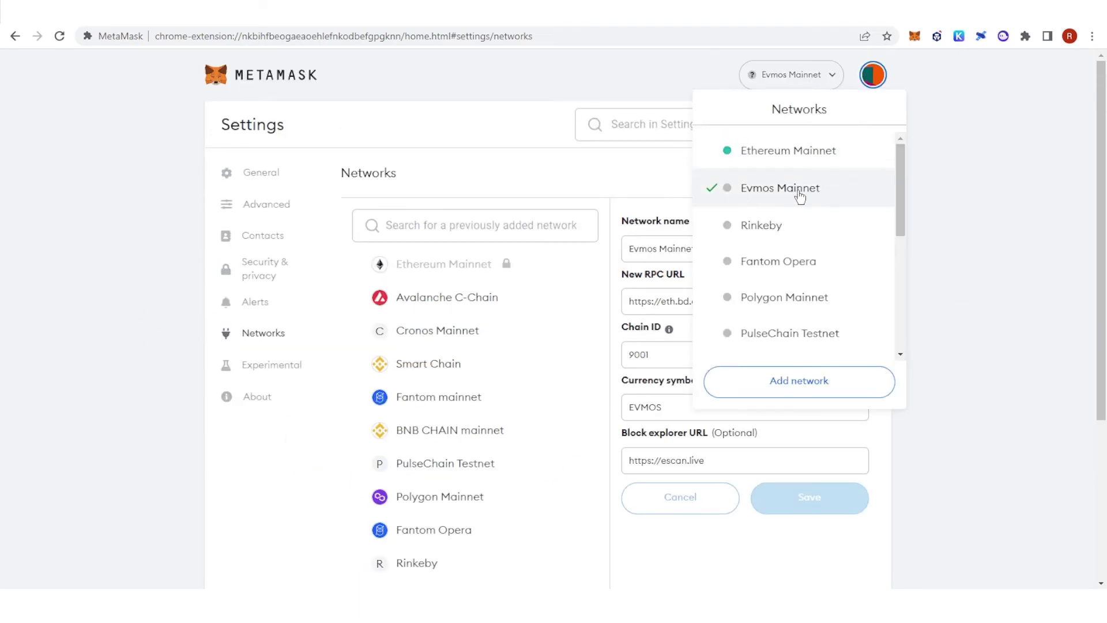
click(783, 155)
Delete the Evmos Mainnet network from MetaMask's network settings
scroll(580, 305, down, 2)
scroll(581, 305, down, 1)
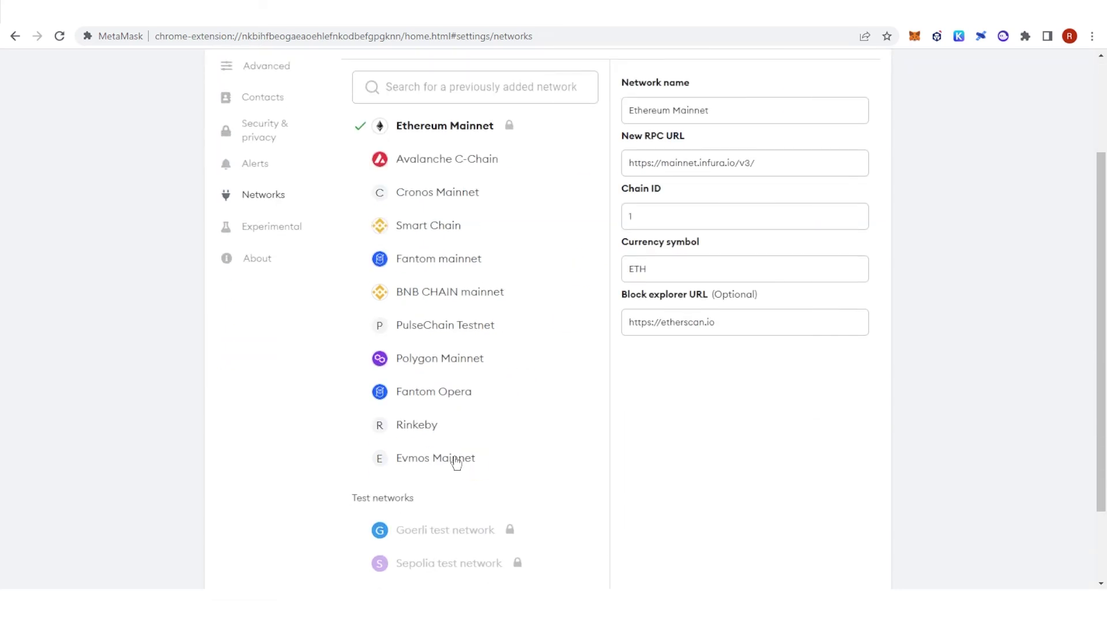
click(456, 458)
click(668, 372)
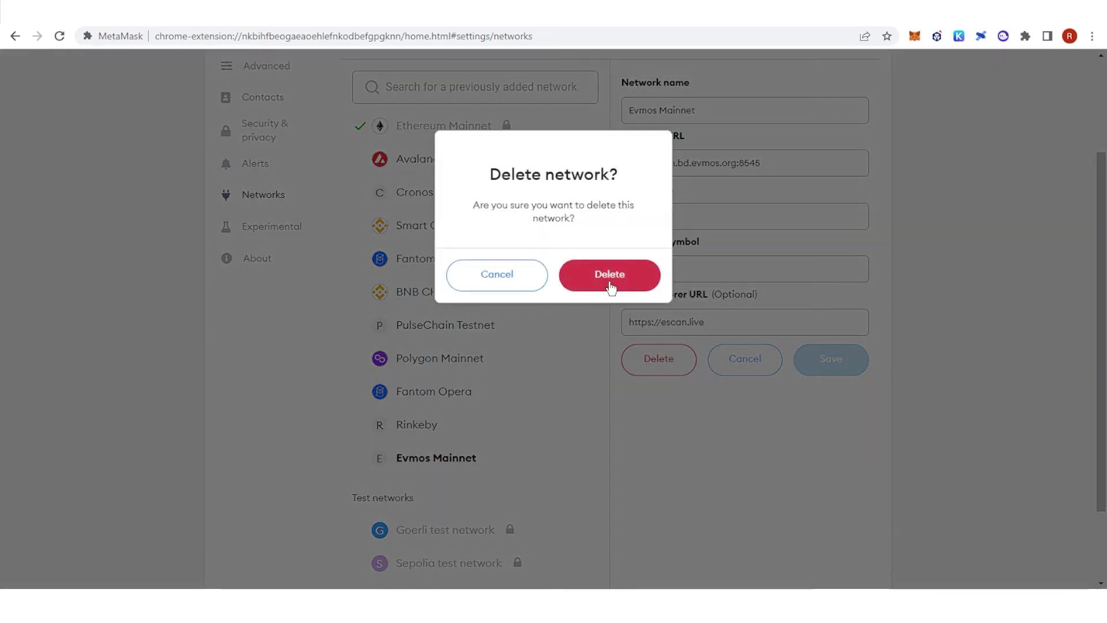
click(610, 277)
scroll(771, 346, up, 2)
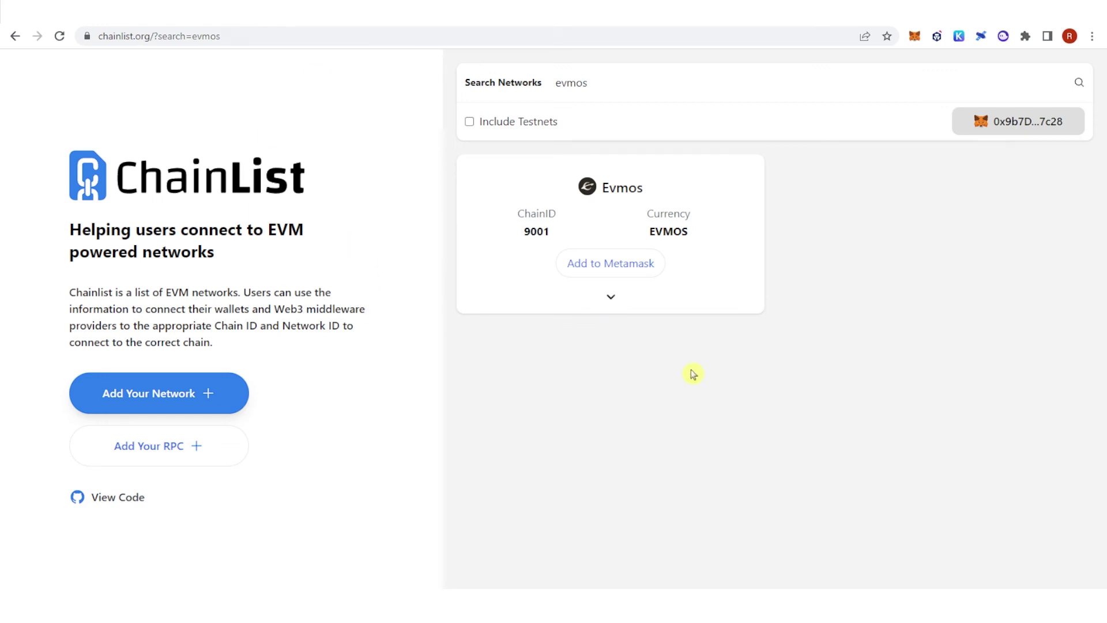
Add Evmos (chain ID 9001) from its Chainlist card, approve it, and switch to it
click(651, 274)
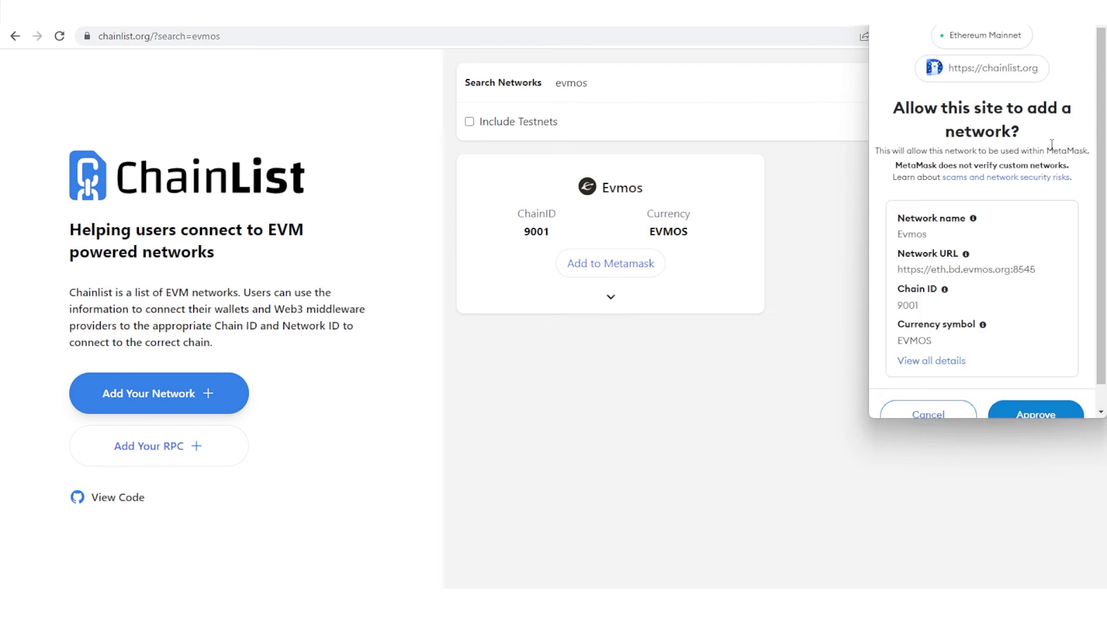
scroll(995, 271, down, 1)
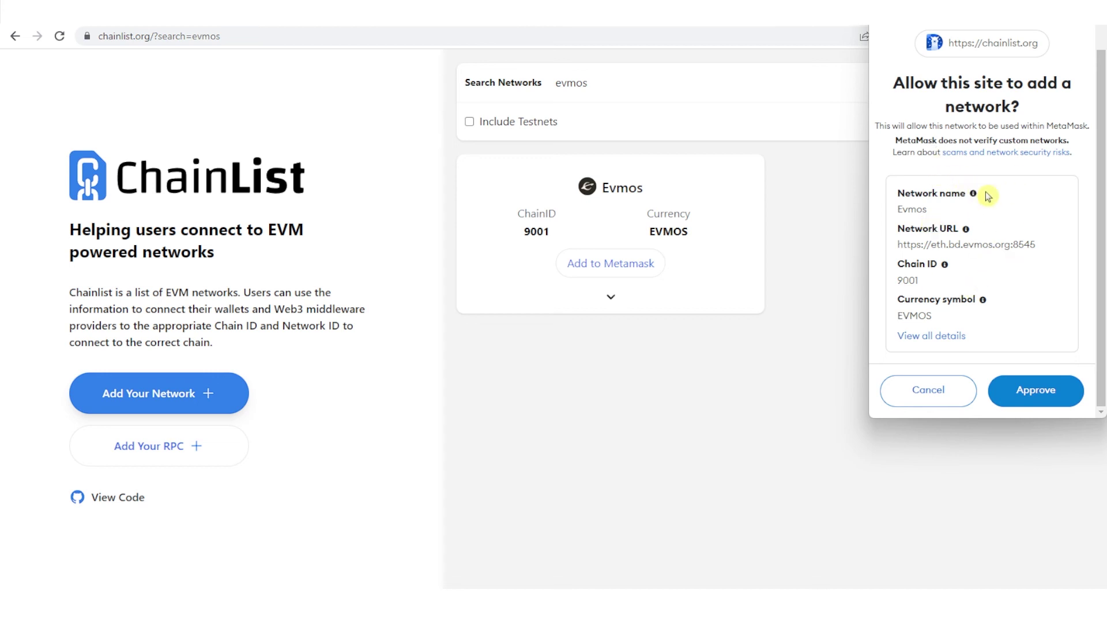
click(1045, 404)
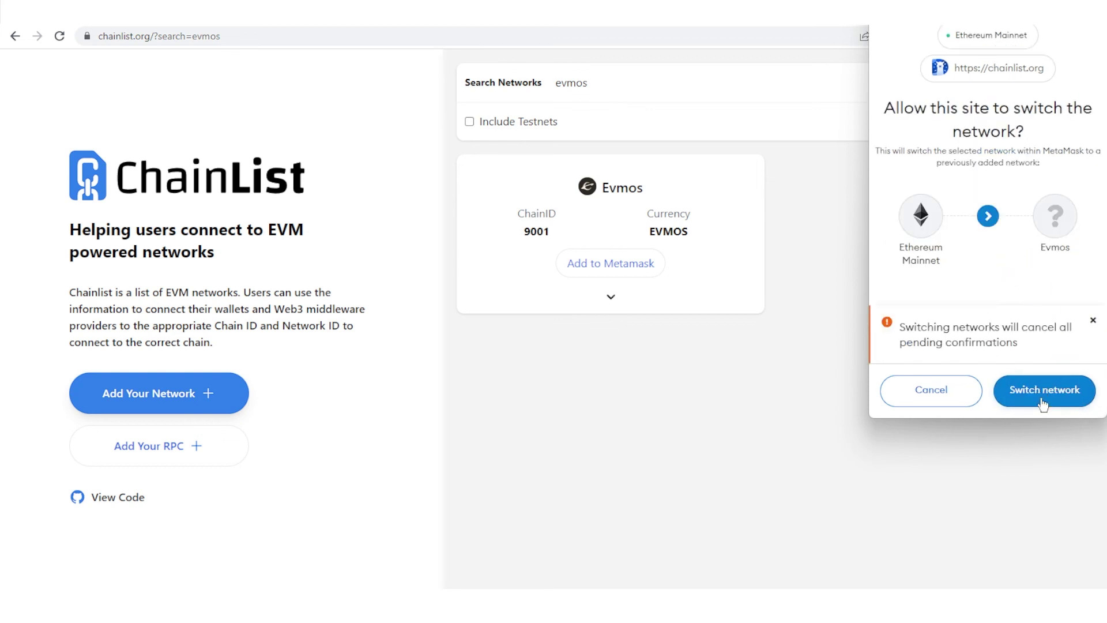
click(1041, 401)
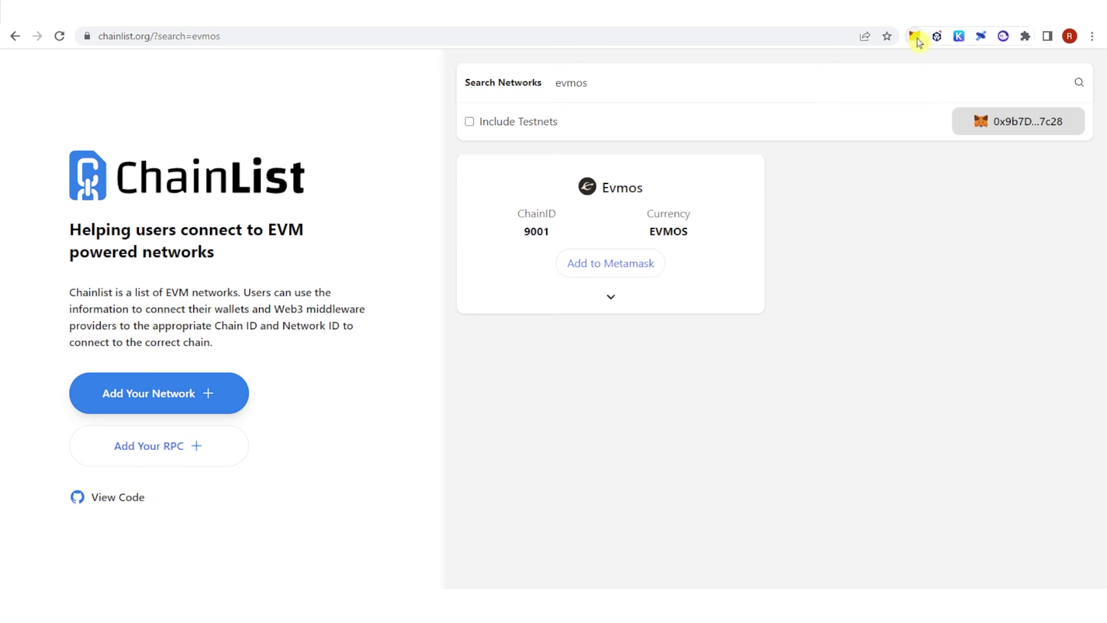
Open the MetaMask popup to see the wallet on Evmos with 0 EVMOS
click(914, 36)
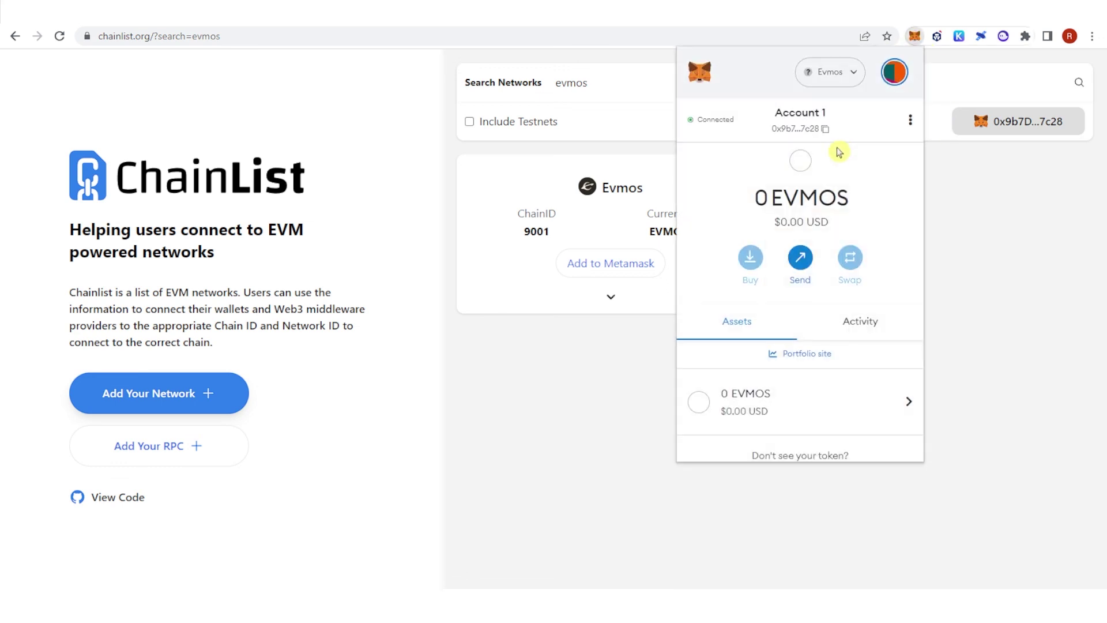